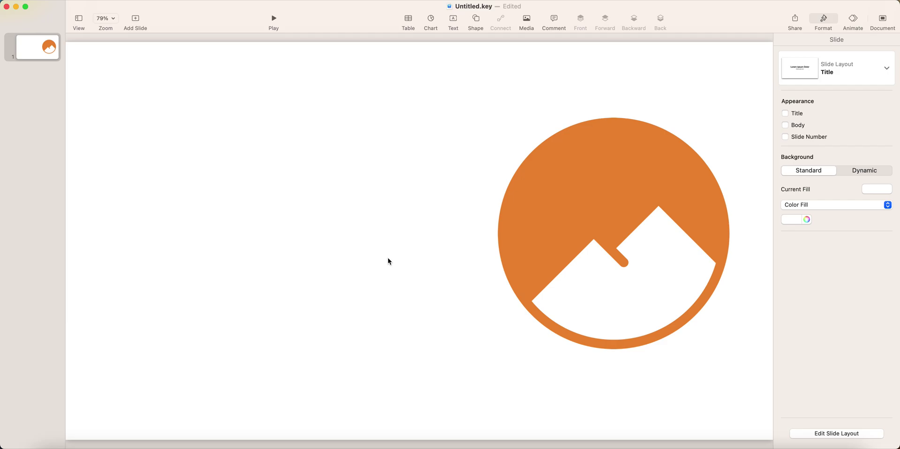
# Nudge the orange reference logo a little up and to the left on the slide.
pyautogui.moveTo(580, 225); pyautogui.dragTo(579, 210)
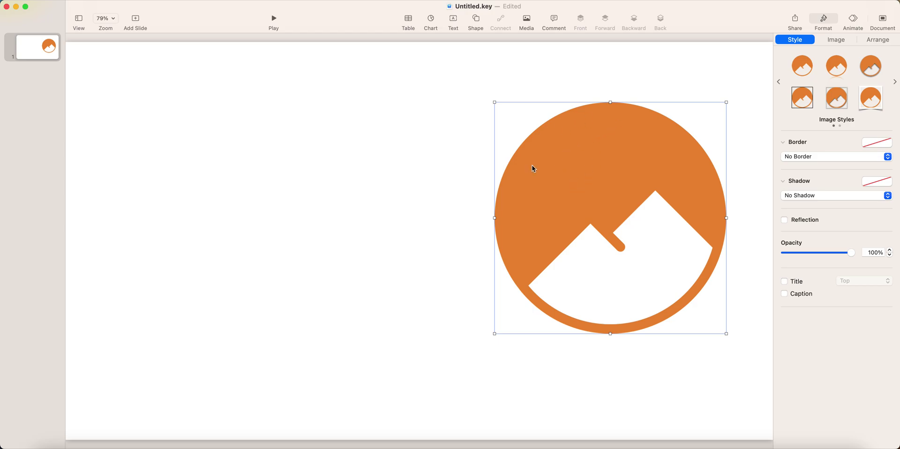
pyautogui.moveTo(603, 165)
pyautogui.mouseDown()
pyautogui.moveTo(584, 148)
pyautogui.moveTo(614, 187)
pyautogui.moveTo(609, 178)
pyautogui.mouseUp()
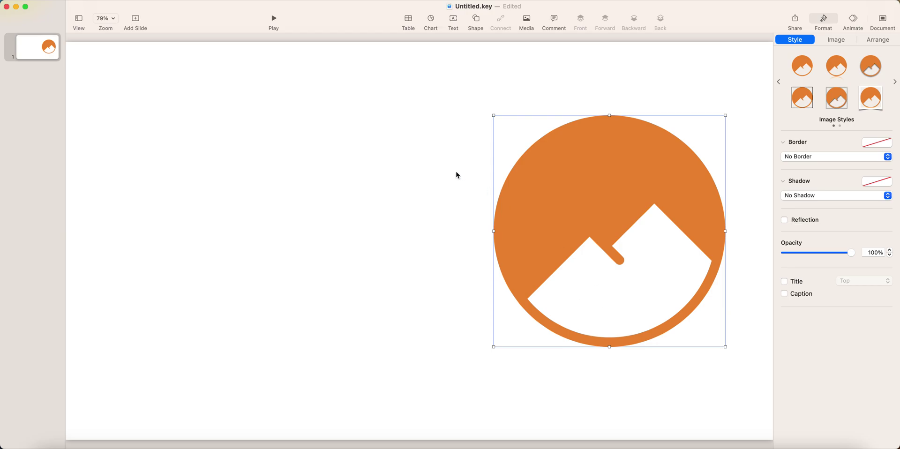
# Insert a blue circle from the shape library and drag it up-left.
pyautogui.click(474, 121)
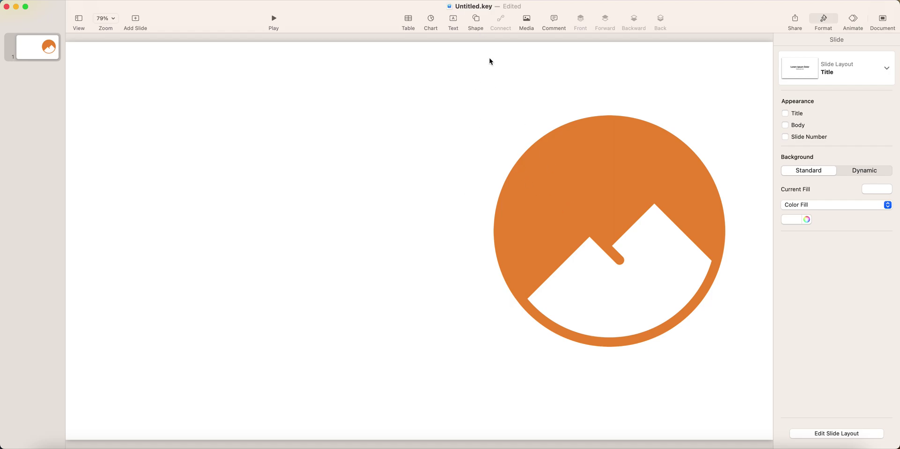
pyautogui.click(476, 19)
pyautogui.click(550, 93)
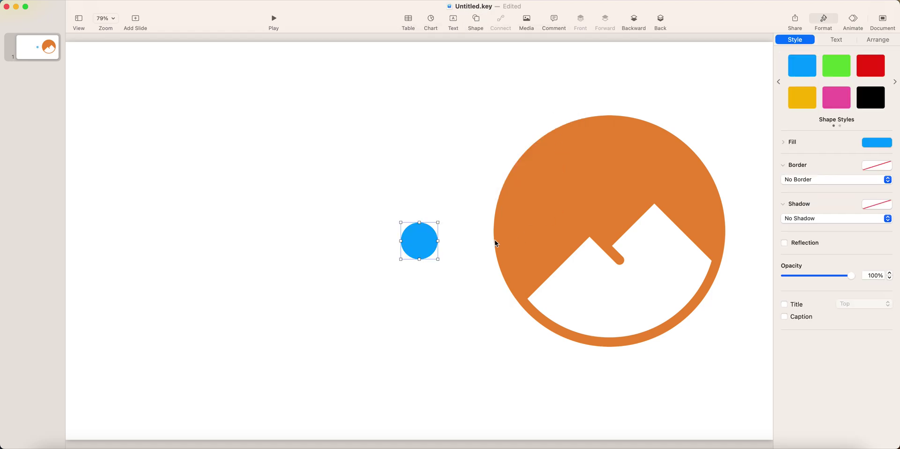
pyautogui.moveTo(425, 257); pyautogui.dragTo(302, 201)
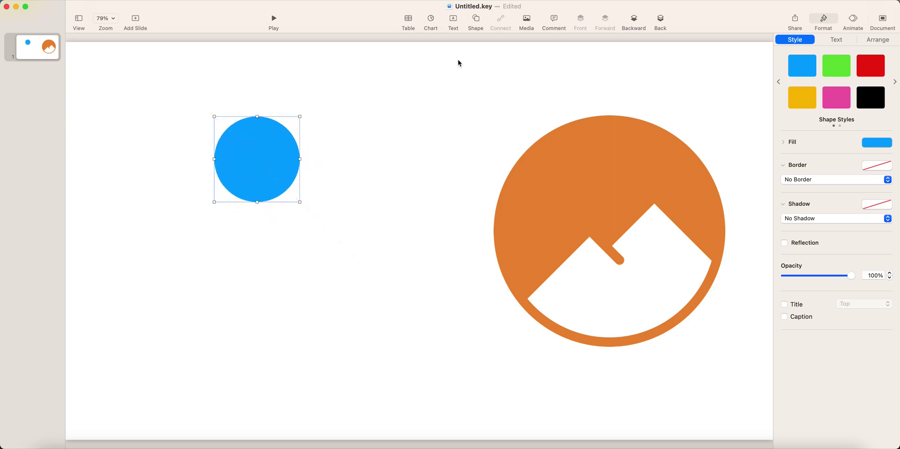
# Open and close the shape library and toolbar display options without adding anything.
pyautogui.click(476, 21)
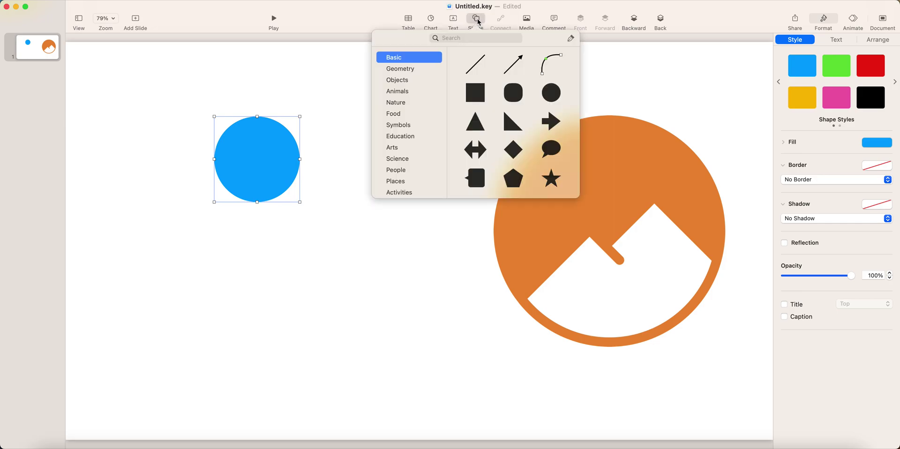
pyautogui.click(478, 22)
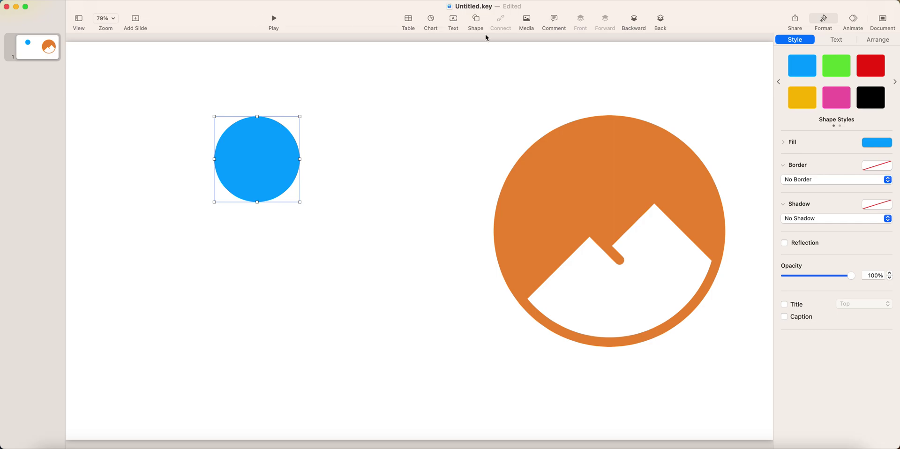
pyautogui.rightClick(695, 29)
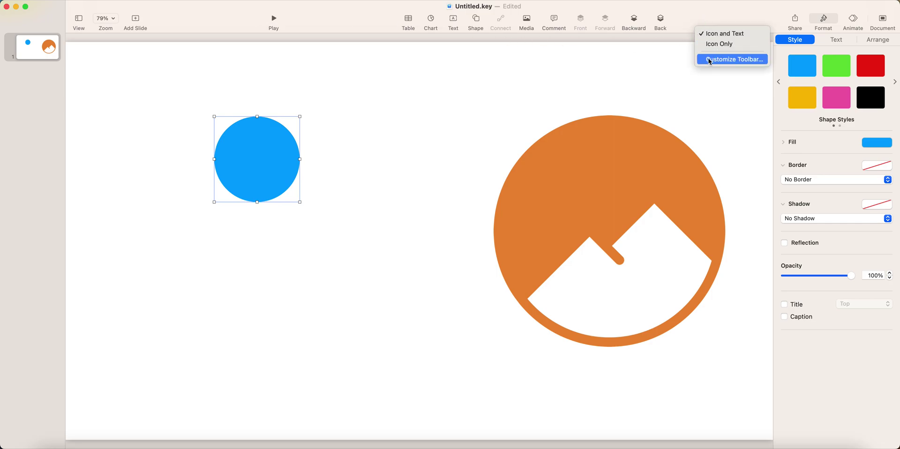
pyautogui.click(686, 26)
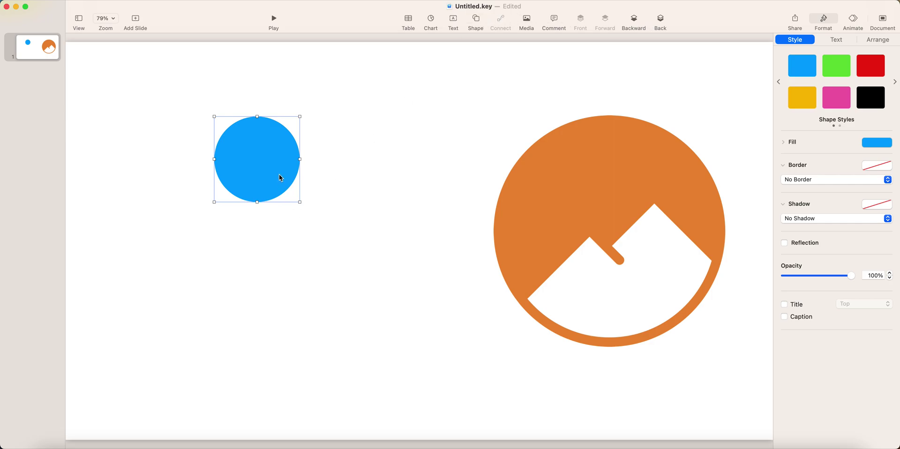
pyautogui.click(475, 21)
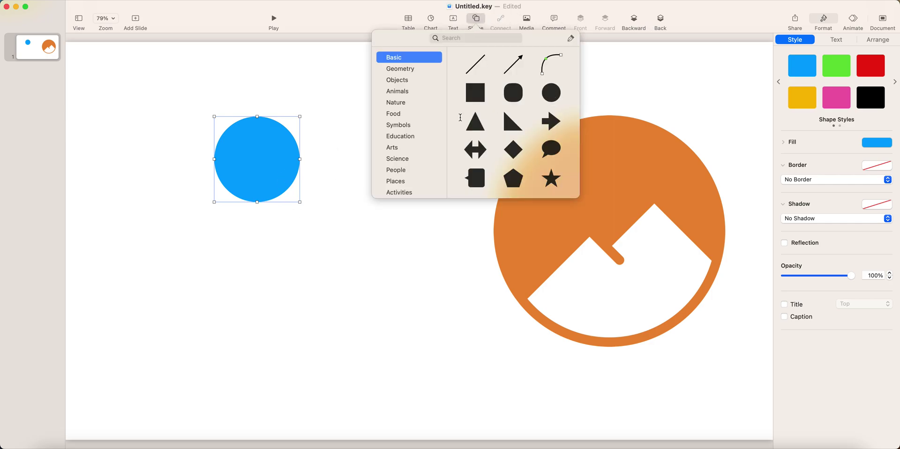
pyautogui.click(305, 160)
# Enlarge the blue circle to the orange logo's size and place it to its left.
pyautogui.click(297, 173)
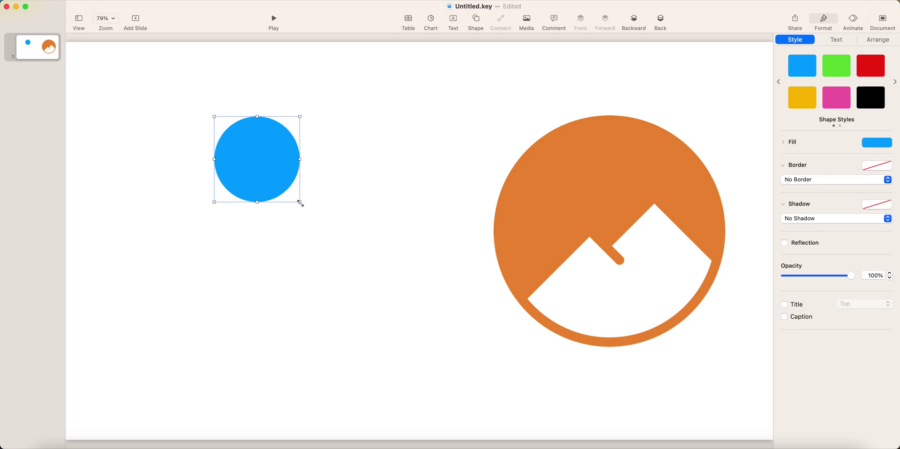
pyautogui.moveTo(300, 203); pyautogui.dragTo(443, 342)
pyautogui.moveTo(394, 279); pyautogui.dragTo(338, 276)
pyautogui.click(463, 219)
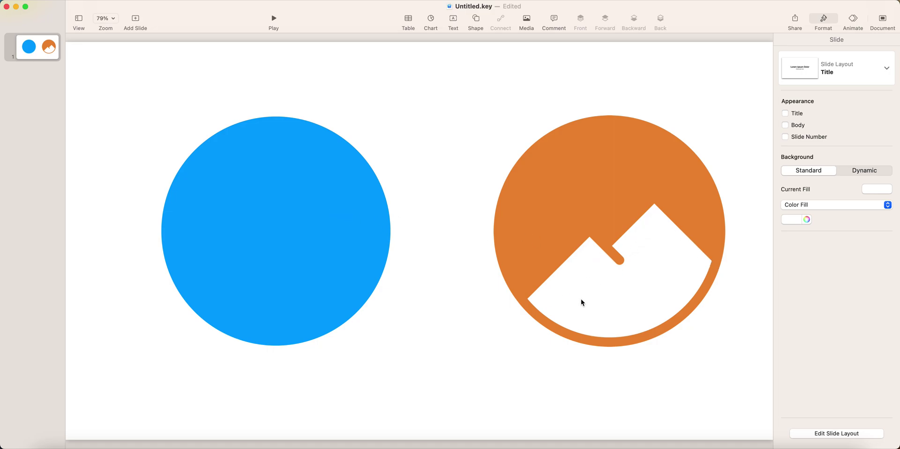
# Insert a black square, enlarge it, move it onto the circle's lower part and rotate it 45°.
pyautogui.click(484, 31)
pyautogui.click(486, 101)
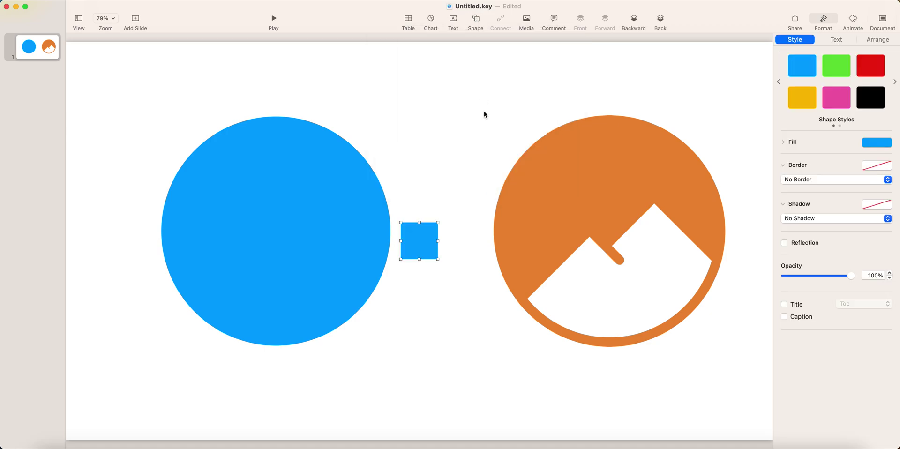
pyautogui.click(868, 98)
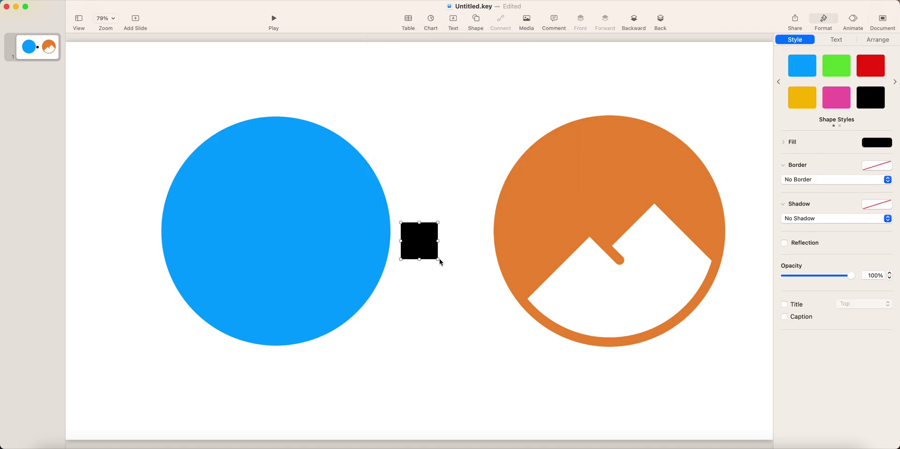
pyautogui.moveTo(438, 260); pyautogui.dragTo(525, 375)
pyautogui.moveTo(516, 333); pyautogui.dragTo(369, 320)
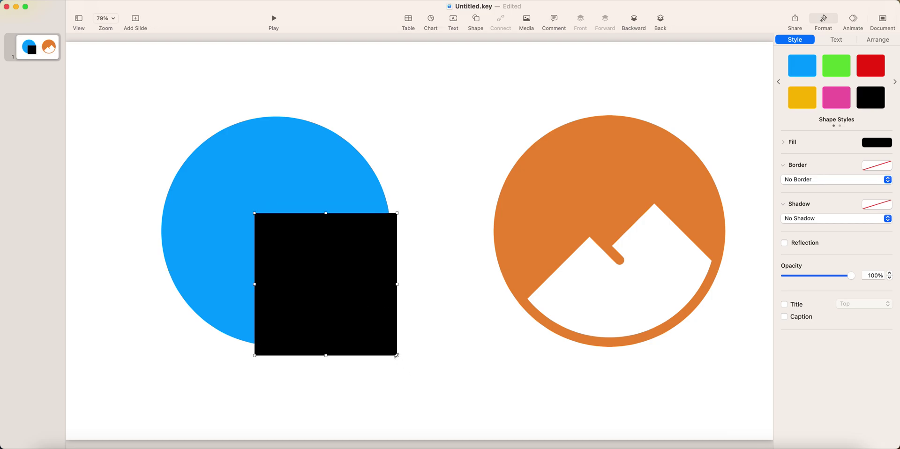
pyautogui.moveTo(397, 356); pyautogui.dragTo(269, 372)
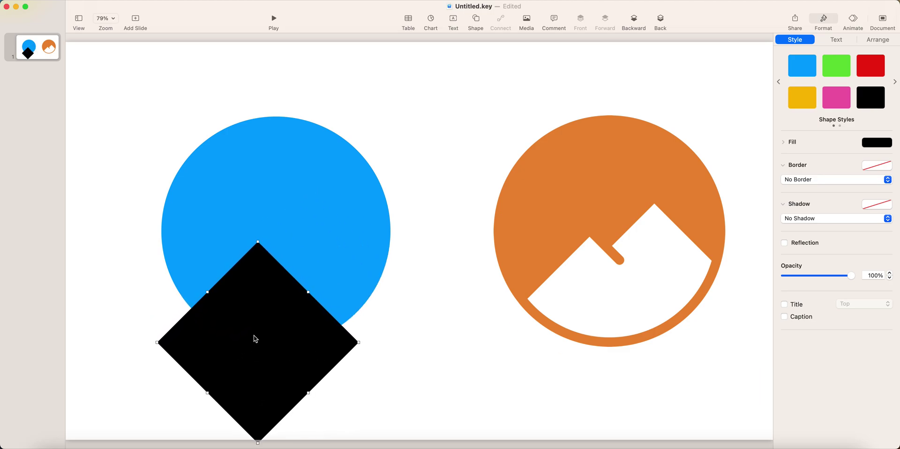
# Option-drag a diamond copy up-right for twin peaks, nudging the original slightly left.
pyautogui.keyDown('alt'); pyautogui.moveTo(255, 338); pyautogui.dragTo(329, 318); pyautogui.keyUp('alt')
pyautogui.moveTo(226, 361); pyautogui.dragTo(216, 362)
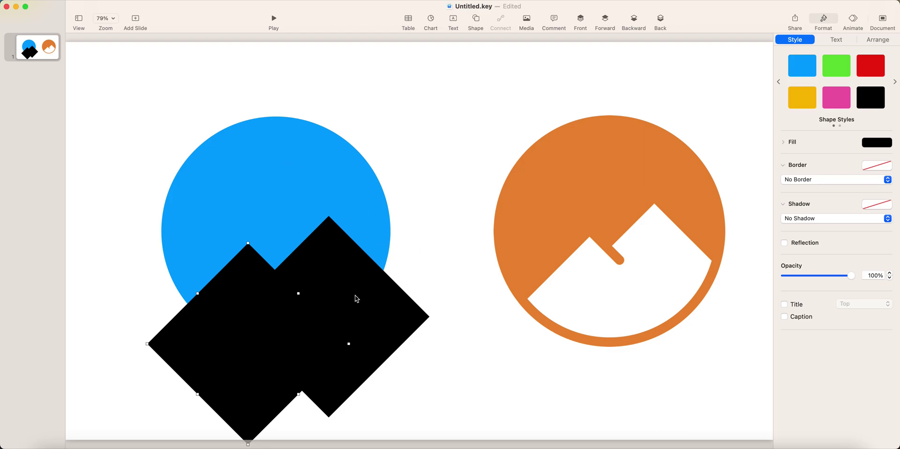
pyautogui.click(189, 224)
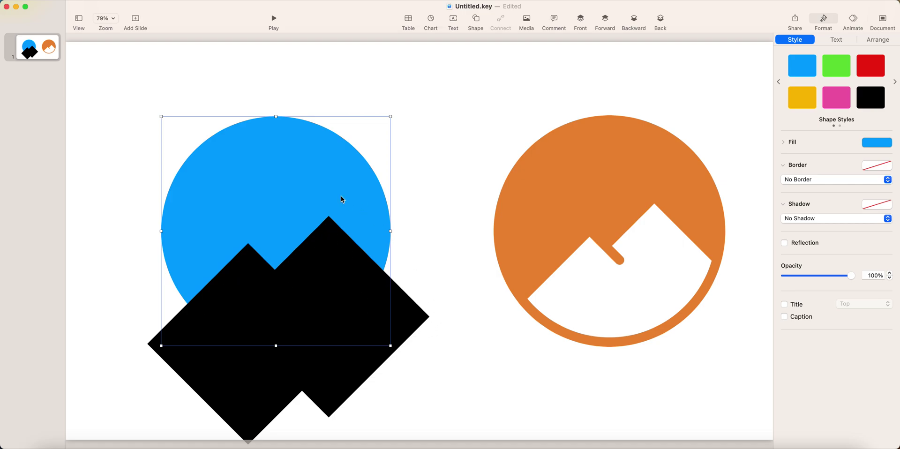
# Make a spare copy of the blue circle and unite the two black diamonds.
pyautogui.moveTo(321, 184); pyautogui.dragTo(536, 70)
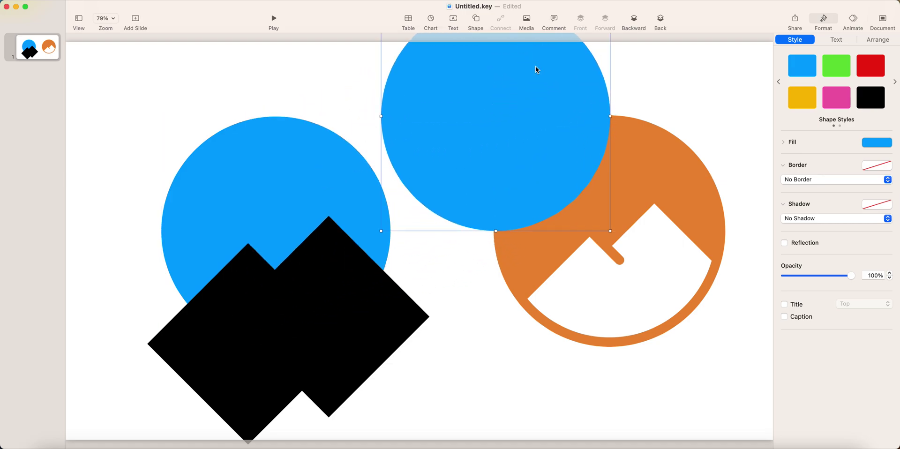
pyautogui.click(329, 280)
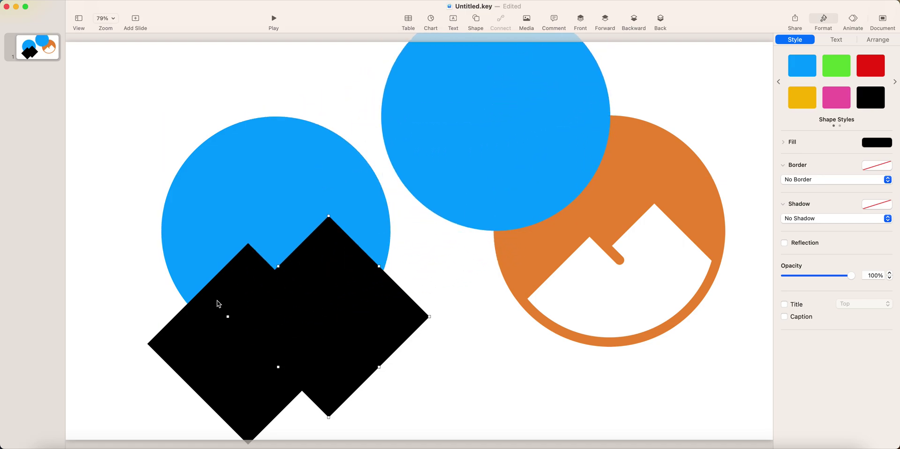
pyautogui.click(163, 1)
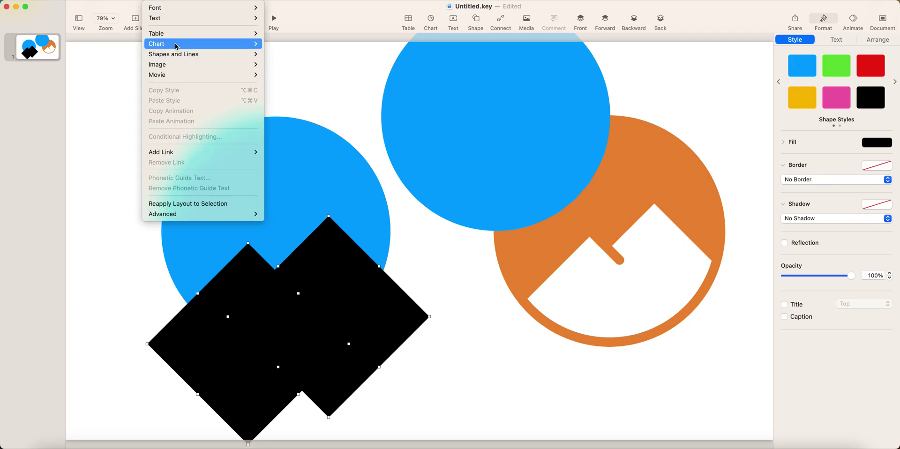
pyautogui.moveTo(179, 55)
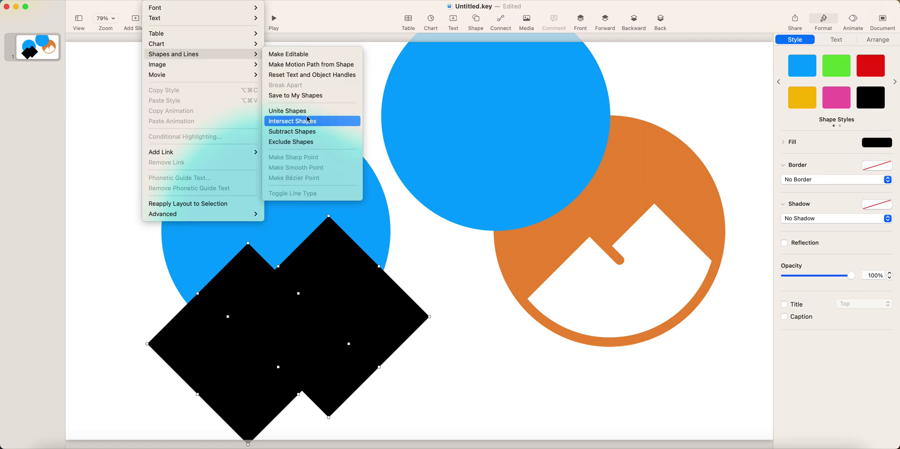
pyautogui.click(287, 110)
# Nudge the merged peaks up-left and subtract them from the left blue circle.
pyautogui.click(472, 310)
pyautogui.moveTo(349, 299); pyautogui.dragTo(345, 295)
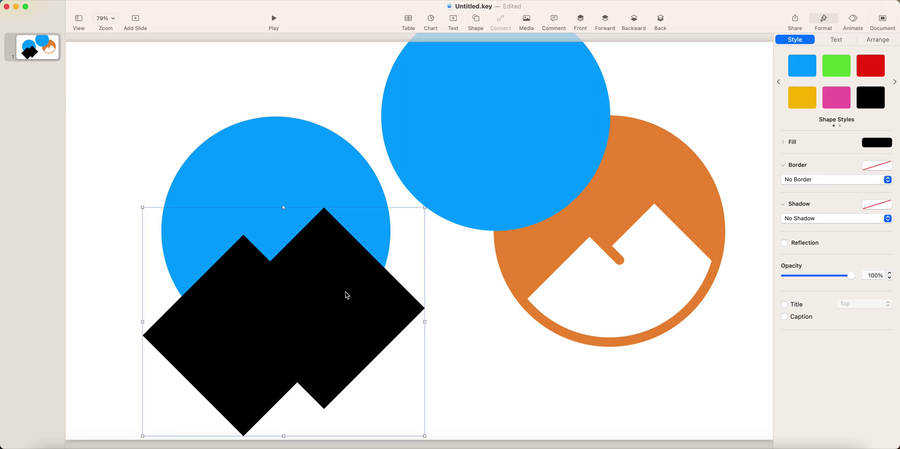
pyautogui.keyDown('shift'); pyautogui.click(257, 146); pyautogui.keyUp('shift')
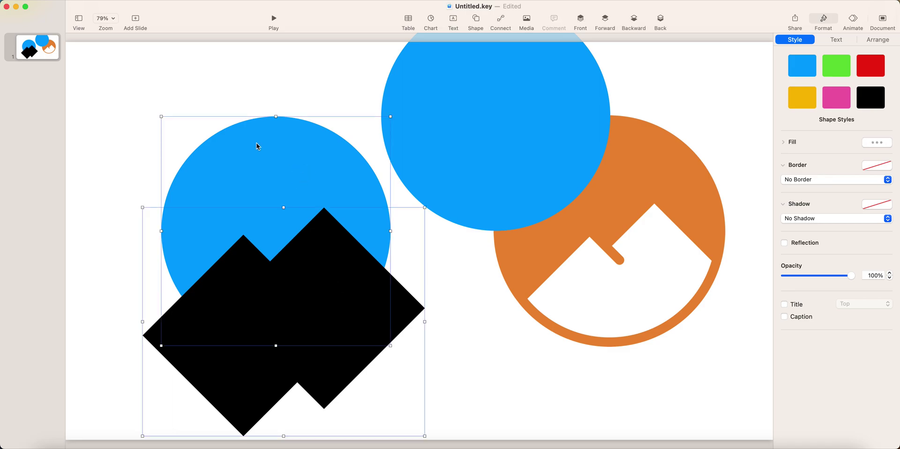
pyautogui.click(157, 2)
pyautogui.moveTo(214, 54)
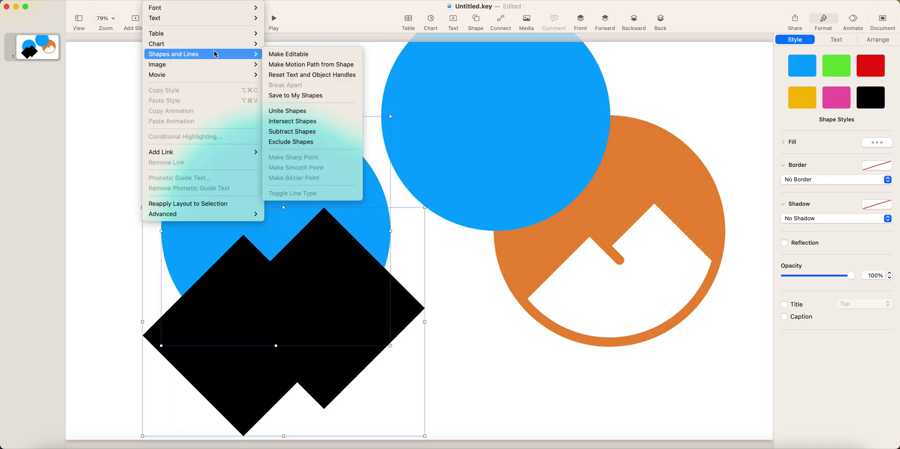
pyautogui.click(308, 132)
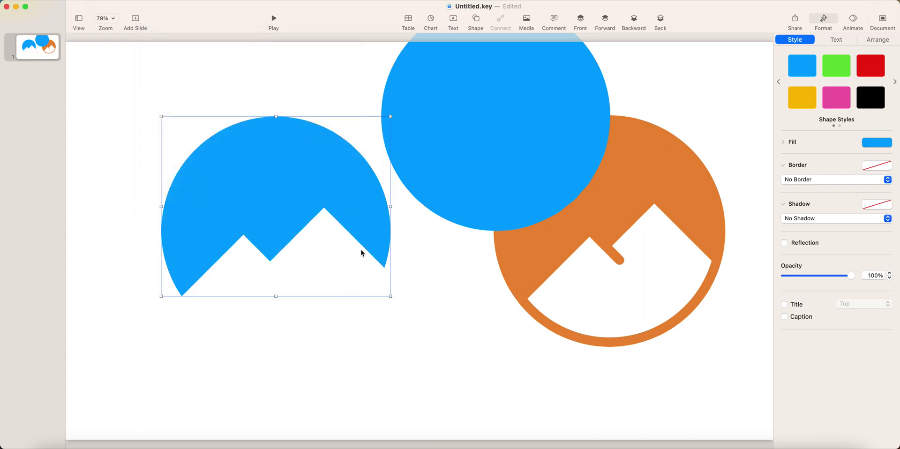
# Move the spare blue circle down-left until it exactly covers the mountain-cutout circle.
pyautogui.moveTo(275, 170); pyautogui.dragTo(261, 178)
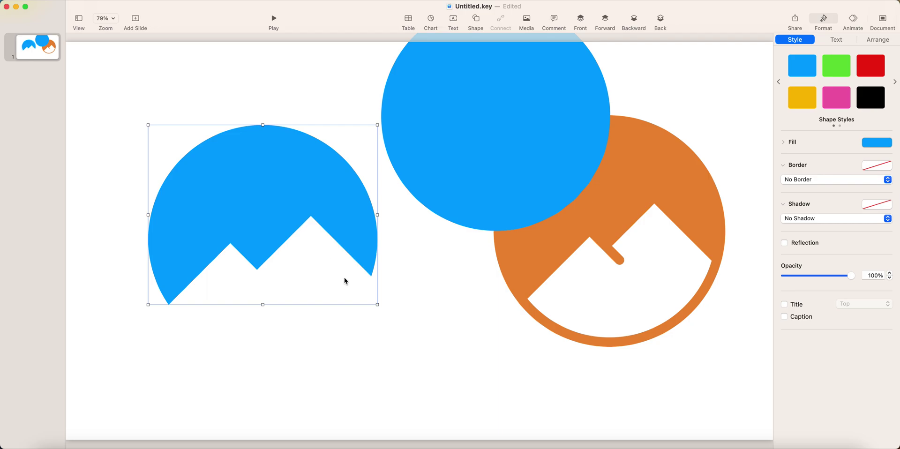
pyautogui.click(382, 300)
pyautogui.click(358, 304)
pyautogui.moveTo(466, 160); pyautogui.dragTo(231, 278)
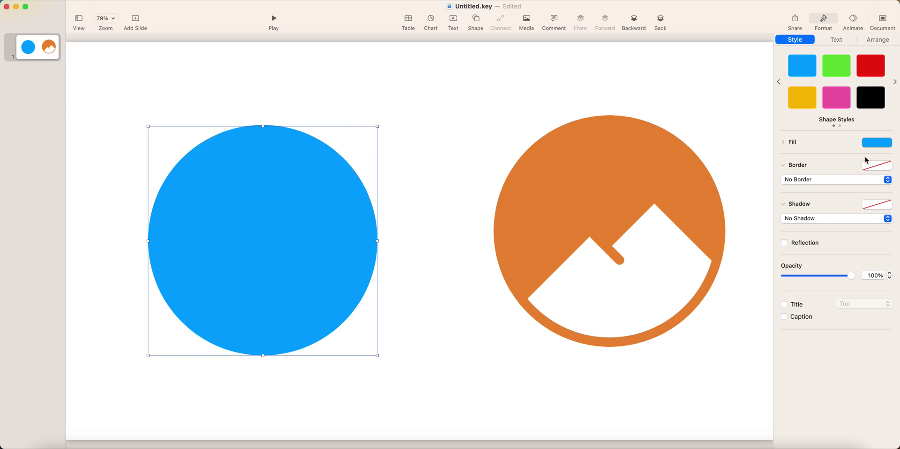
# Give the covering circle a solid 16 pt line border and no fill.
pyautogui.click(833, 180)
pyautogui.click(818, 190)
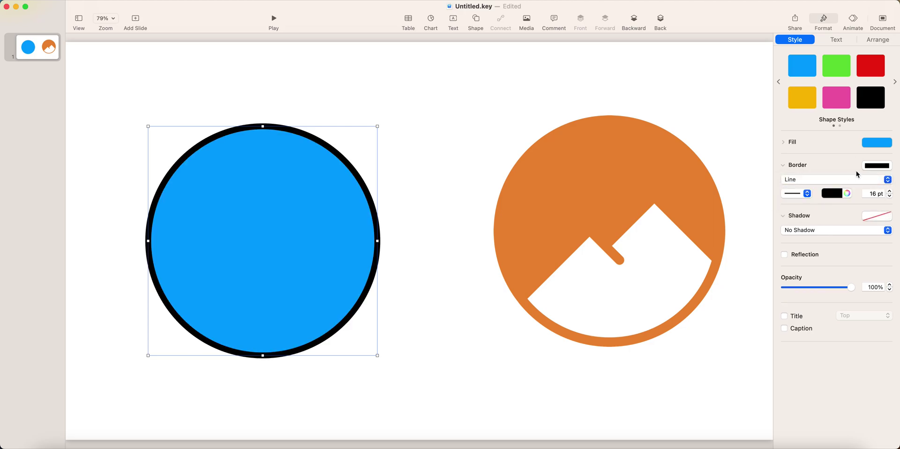
pyautogui.click(877, 144)
pyautogui.click(819, 297)
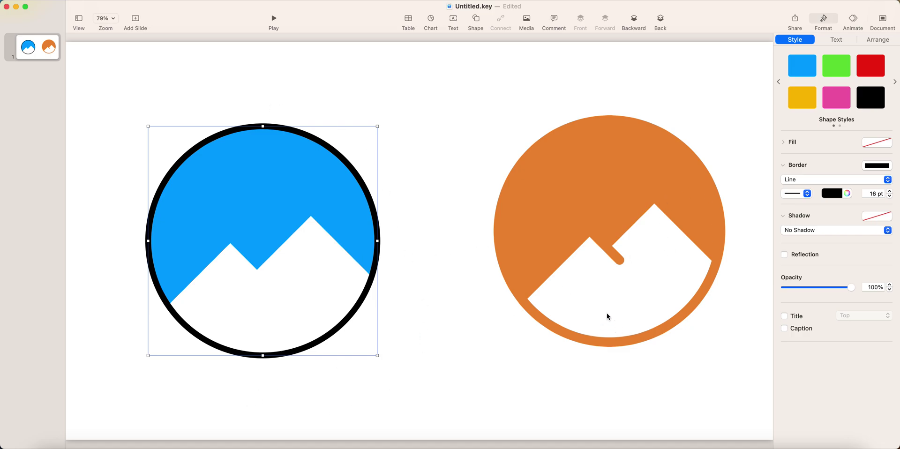
# Set the ring's border colour to the logo's blue using the eyedropper.
pyautogui.click(847, 194)
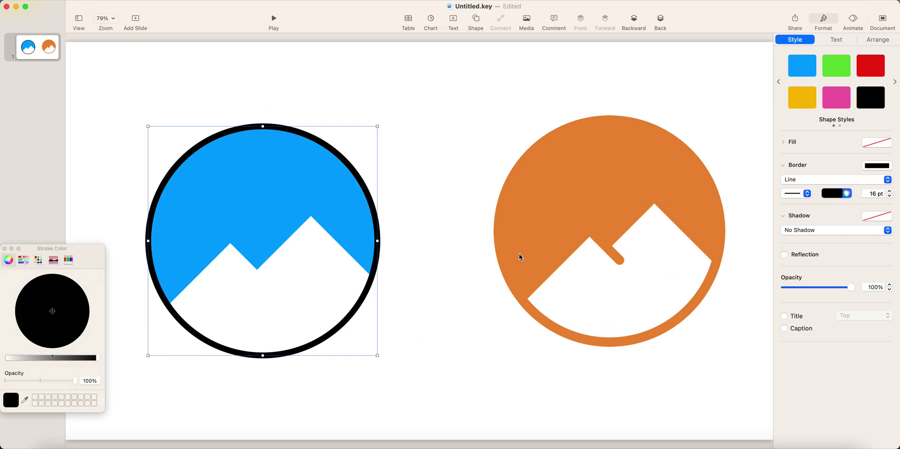
pyautogui.click(24, 400)
pyautogui.click(246, 199)
pyautogui.click(5, 249)
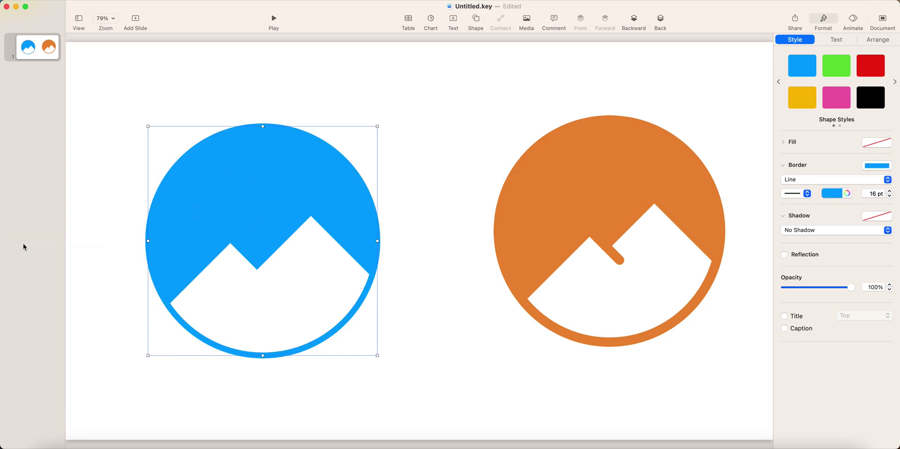
pyautogui.click(439, 298)
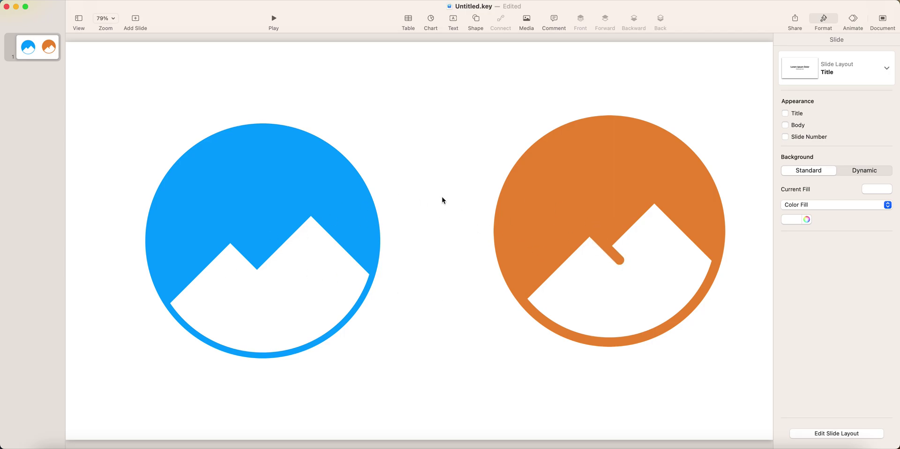
# Insert a thick straight line, then delete it.
pyautogui.click(475, 21)
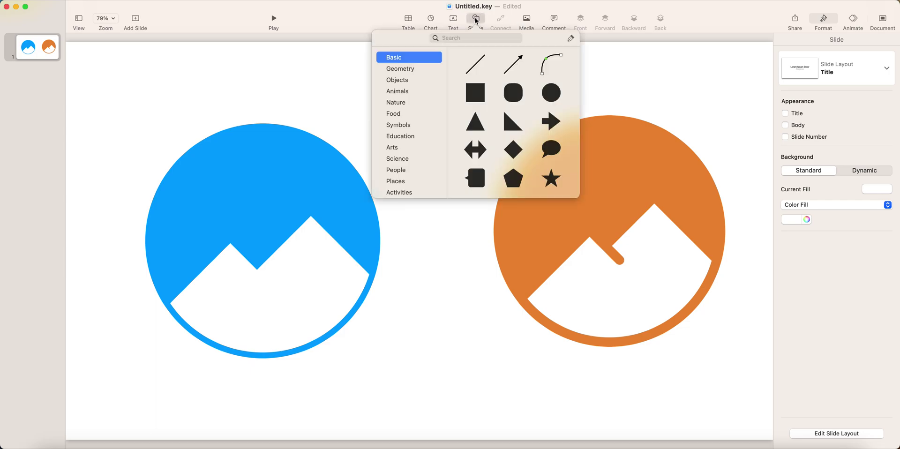
pyautogui.click(474, 64)
pyautogui.click(890, 167)
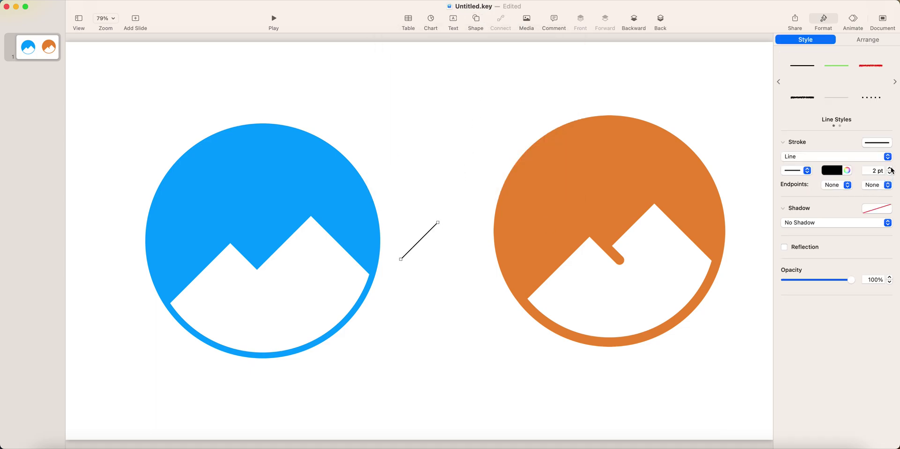
pyautogui.click(444, 230)
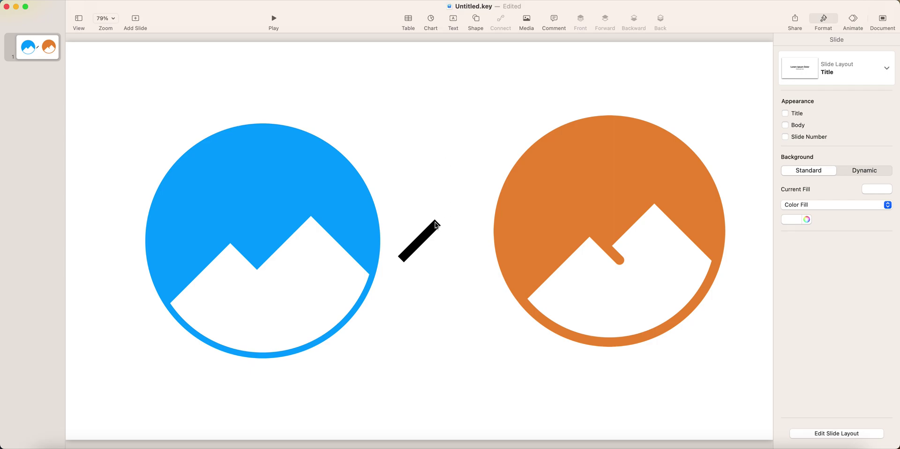
pyautogui.click(436, 225)
pyautogui.press('Delete')
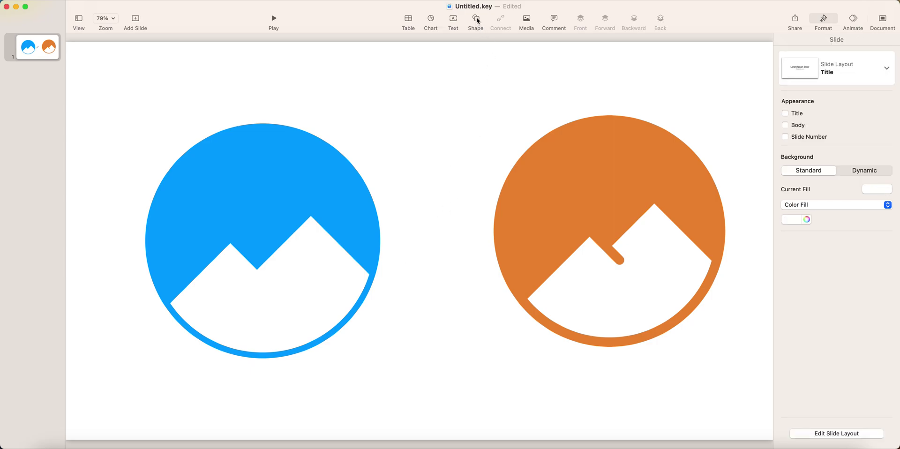
# Add a rounded 23×100 pt bar, rotated 45°, in the valley between the peaks.
pyautogui.click(476, 20)
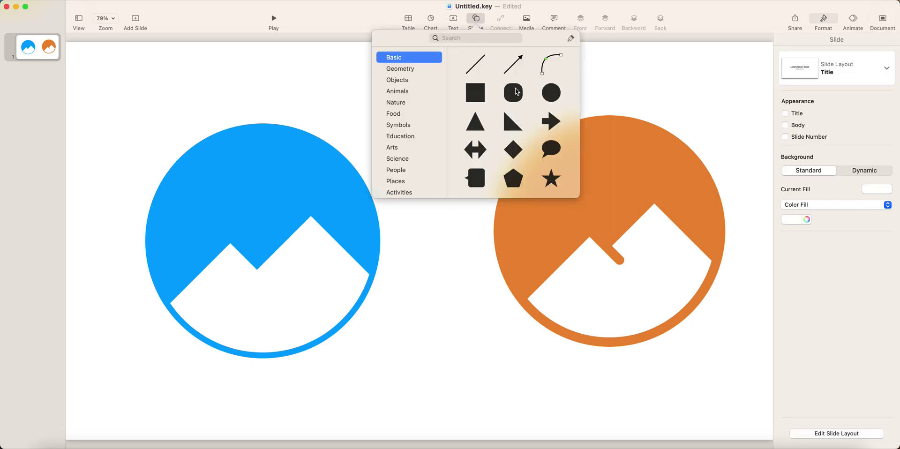
pyautogui.click(515, 95)
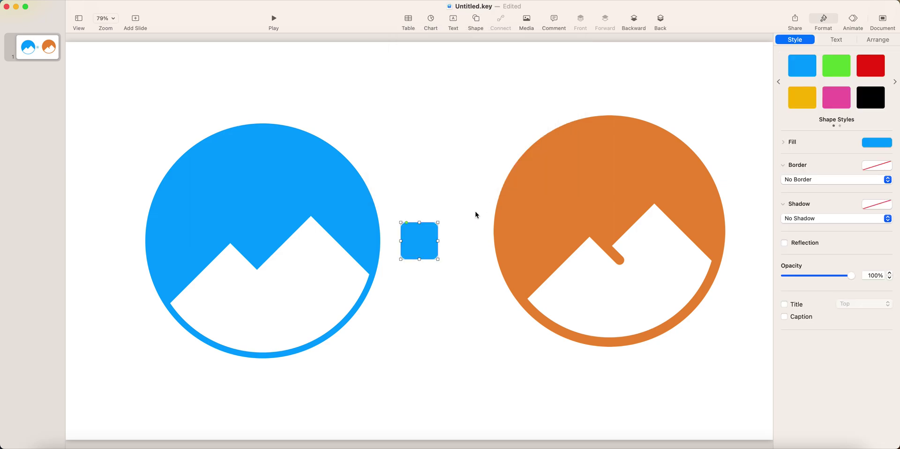
pyautogui.moveTo(437, 240); pyautogui.dragTo(409, 239)
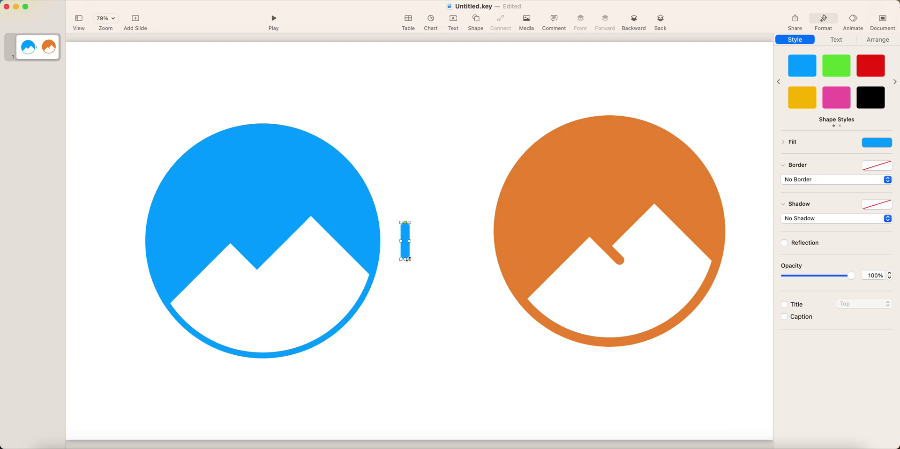
pyautogui.moveTo(408, 259); pyautogui.dragTo(270, 277)
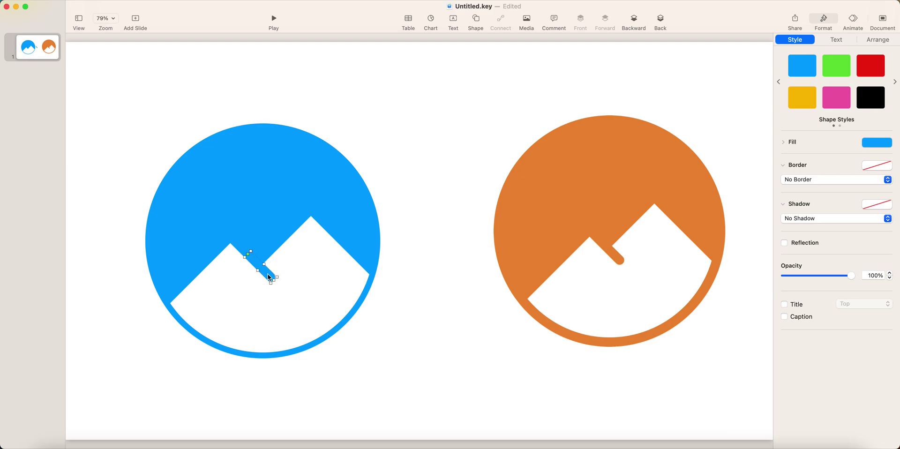
pyautogui.click(313, 311)
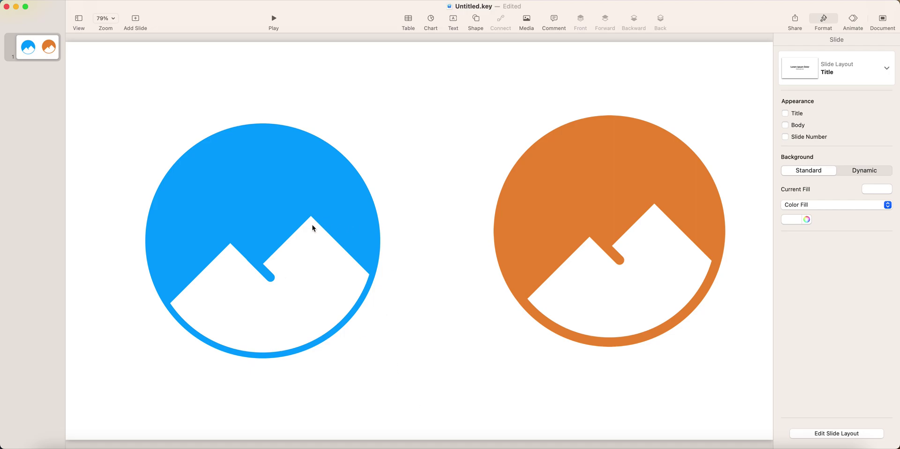
# Group the ring, mountain shape and ridge bar, and move the group up and left.
pyautogui.moveTo(417, 382); pyautogui.dragTo(173, 135)
pyautogui.rightClick(215, 182)
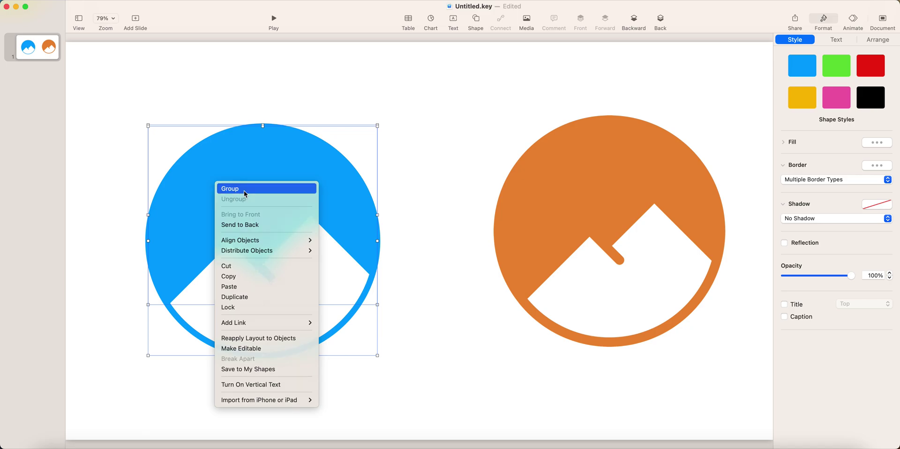
pyautogui.click(230, 188)
pyautogui.moveTo(299, 192); pyautogui.dragTo(328, 165)
pyautogui.click(161, 1)
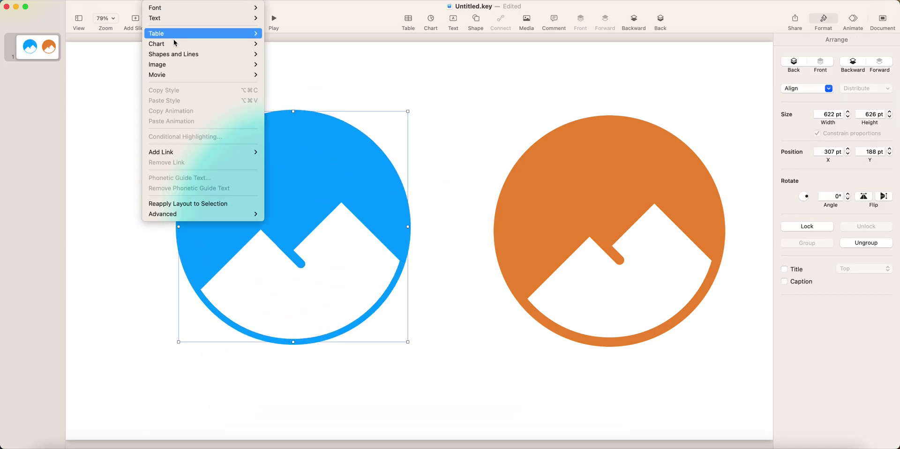
pyautogui.moveTo(173, 54)
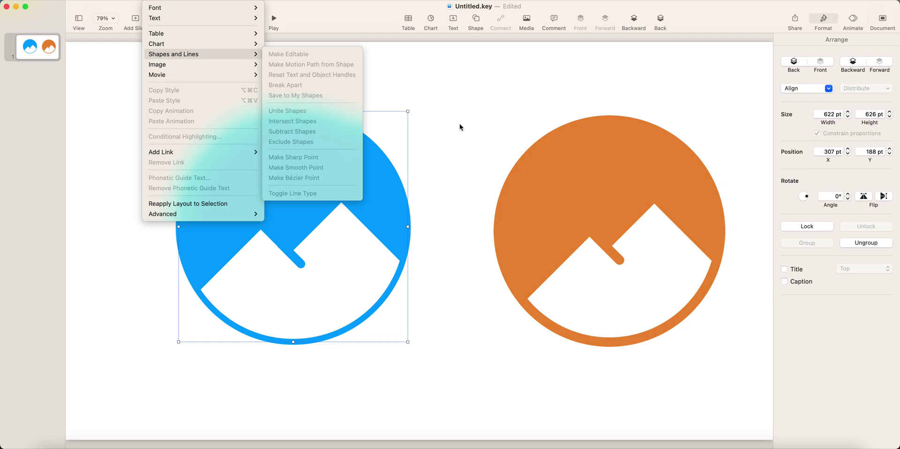
pyautogui.click(498, 128)
pyautogui.moveTo(342, 189); pyautogui.dragTo(359, 183)
# Ungroup the blue logo, shift it up-left, and select its ridge bar and ring.
pyautogui.rightClick(317, 193)
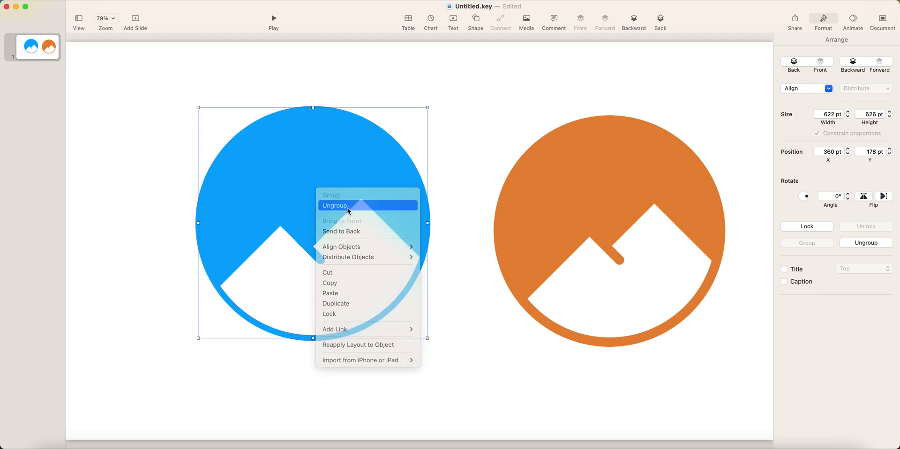
pyautogui.click(347, 207)
pyautogui.click(452, 314)
pyautogui.click(328, 202)
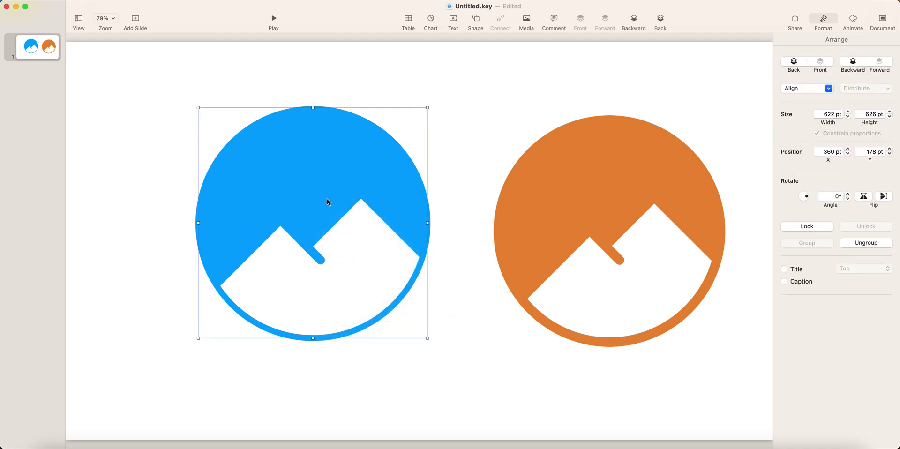
pyautogui.click(402, 206)
pyautogui.moveTo(359, 193); pyautogui.dragTo(313, 168)
pyautogui.click(313, 169)
pyautogui.click(305, 243)
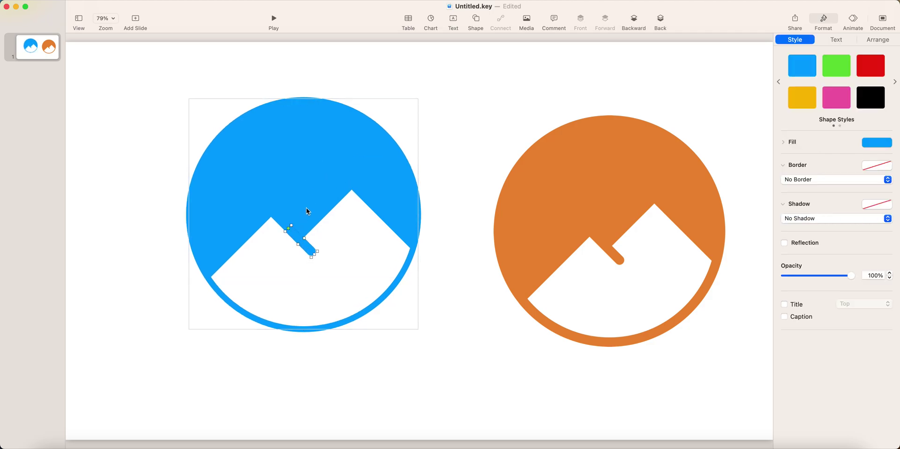
pyautogui.click(305, 209)
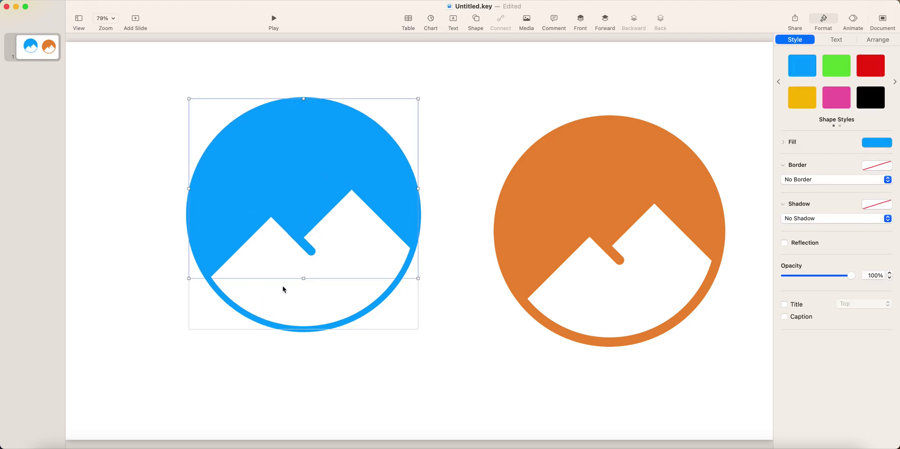
pyautogui.click(435, 328)
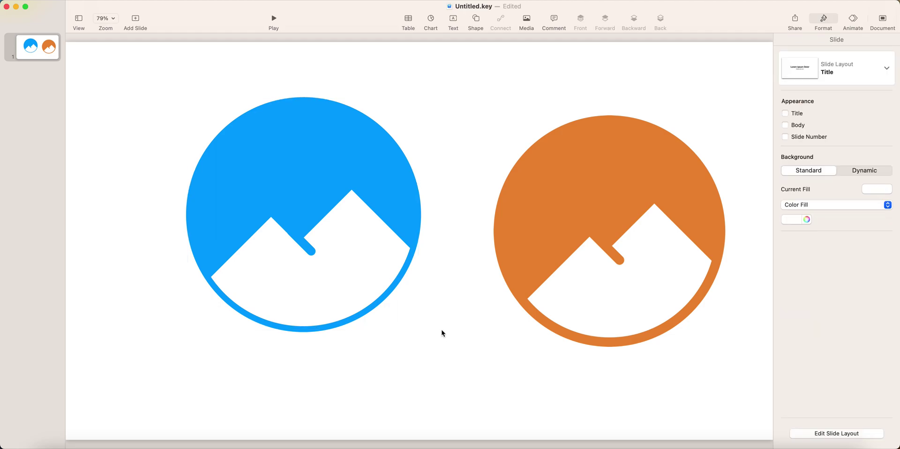